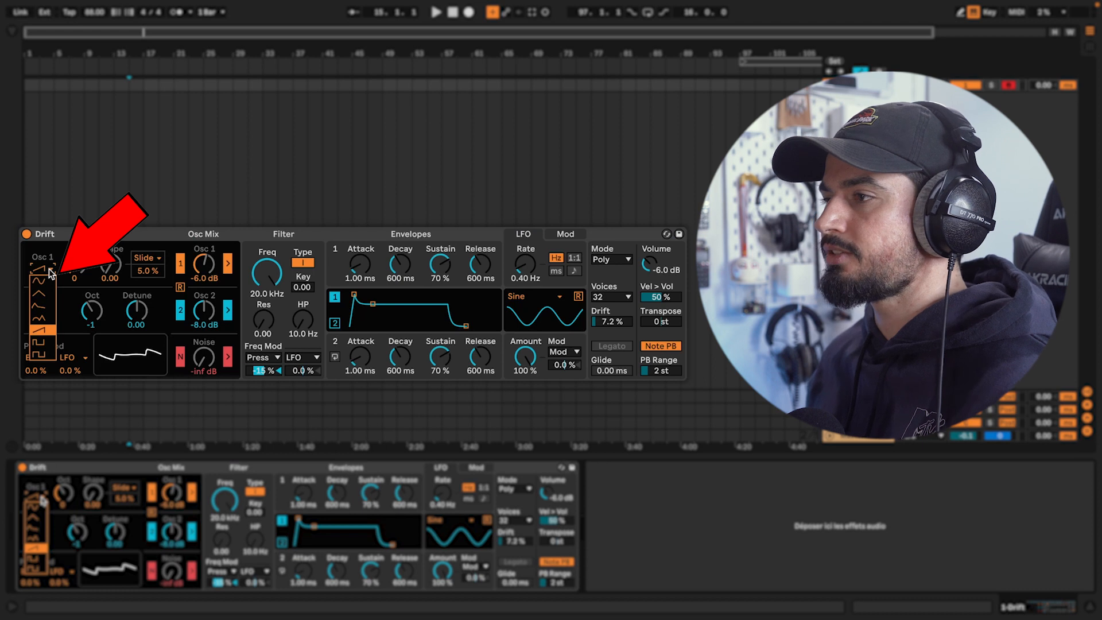
Step: Examine the waveform choices available for oscillator 1 and oscillator 2
left_click(46, 317)
left_click(44, 269)
left_click(45, 271)
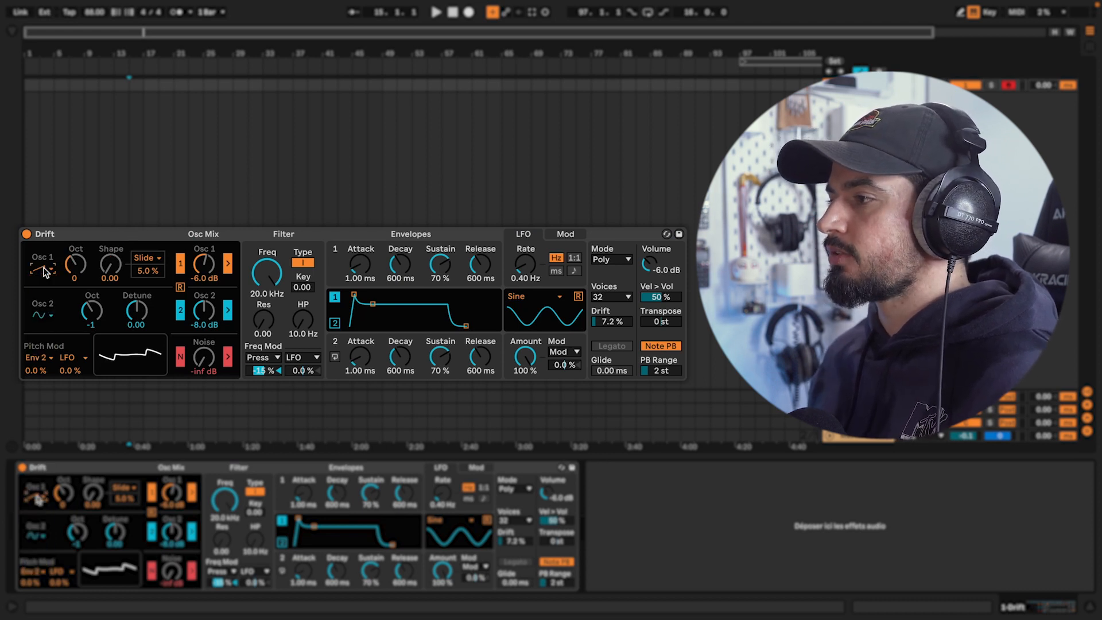
left_click(46, 315)
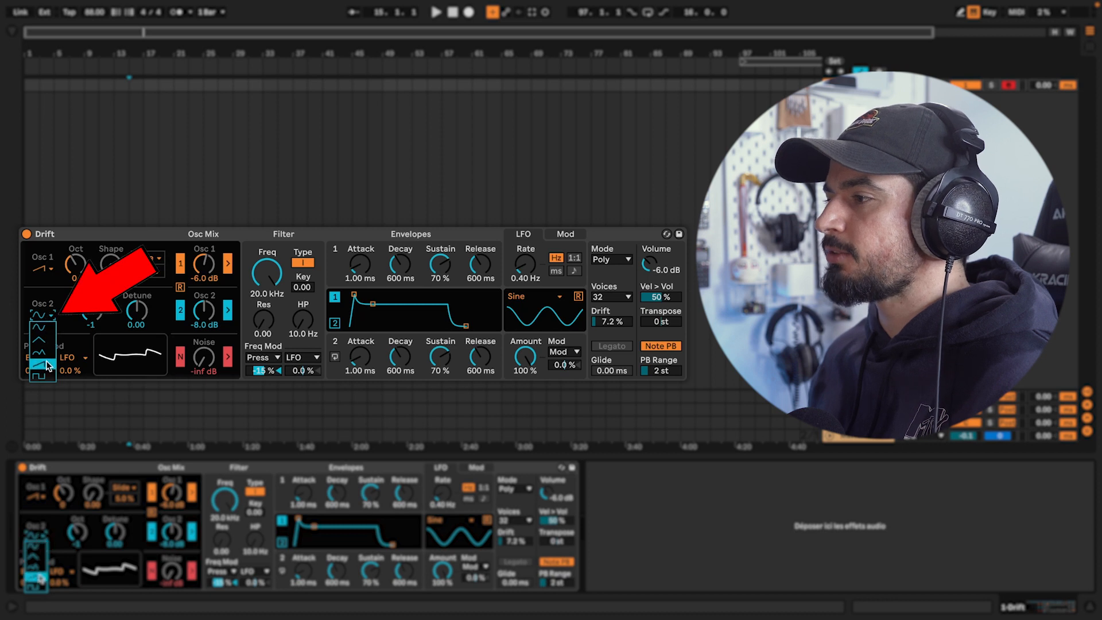
left_click(48, 327)
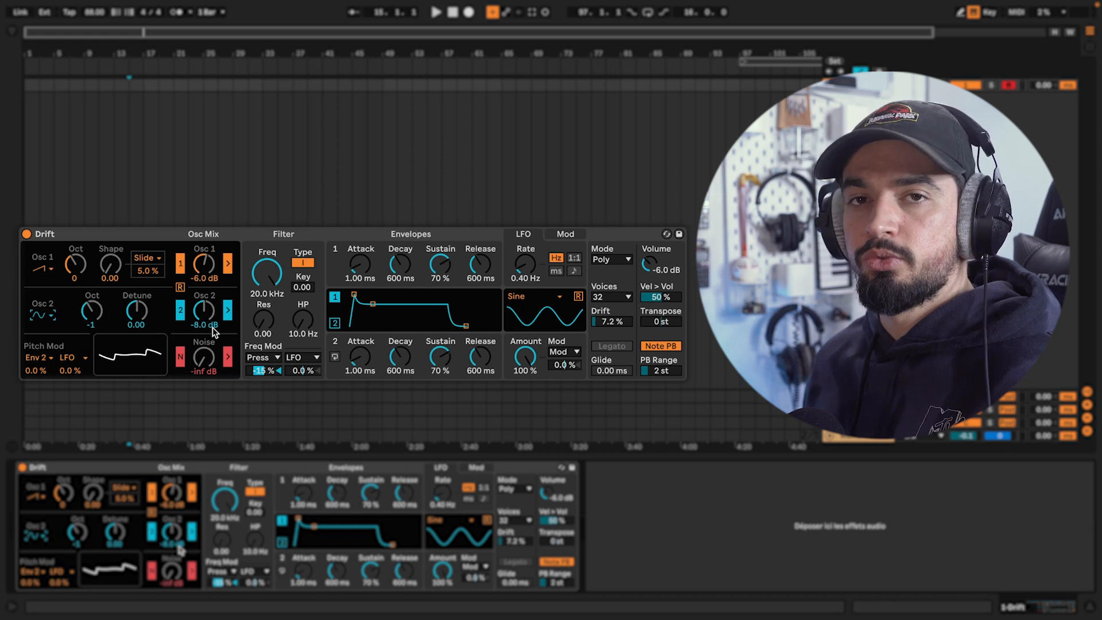
Step: Set oscillator 1's Shape to 0.04 and modulate it with Env 1 at 10 %
left_click(88, 280)
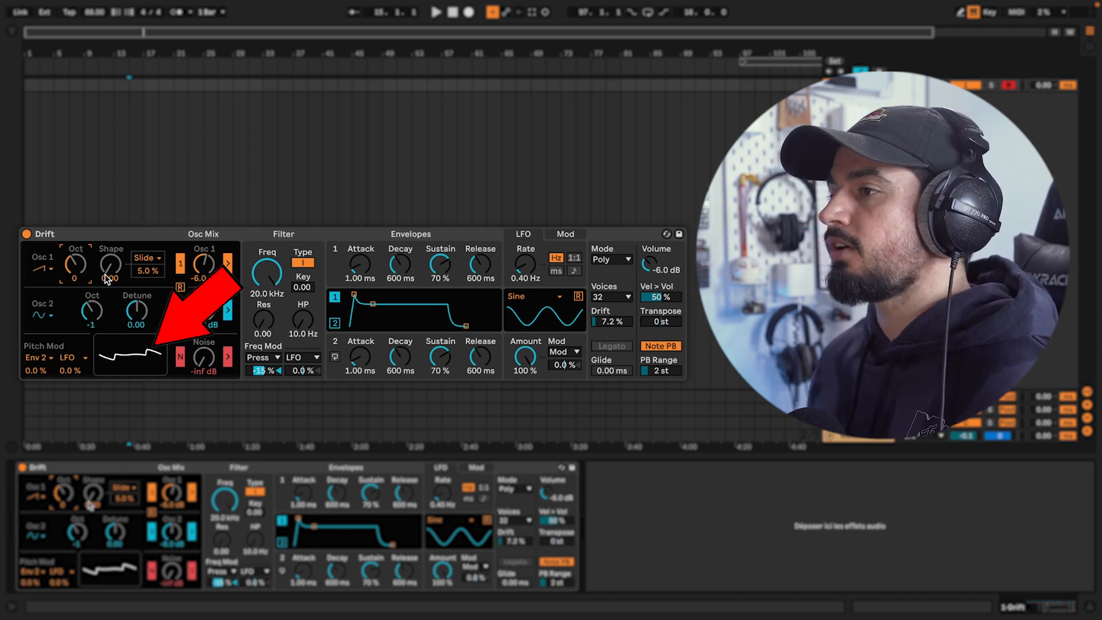
left_click_drag(106, 279, 106, 247)
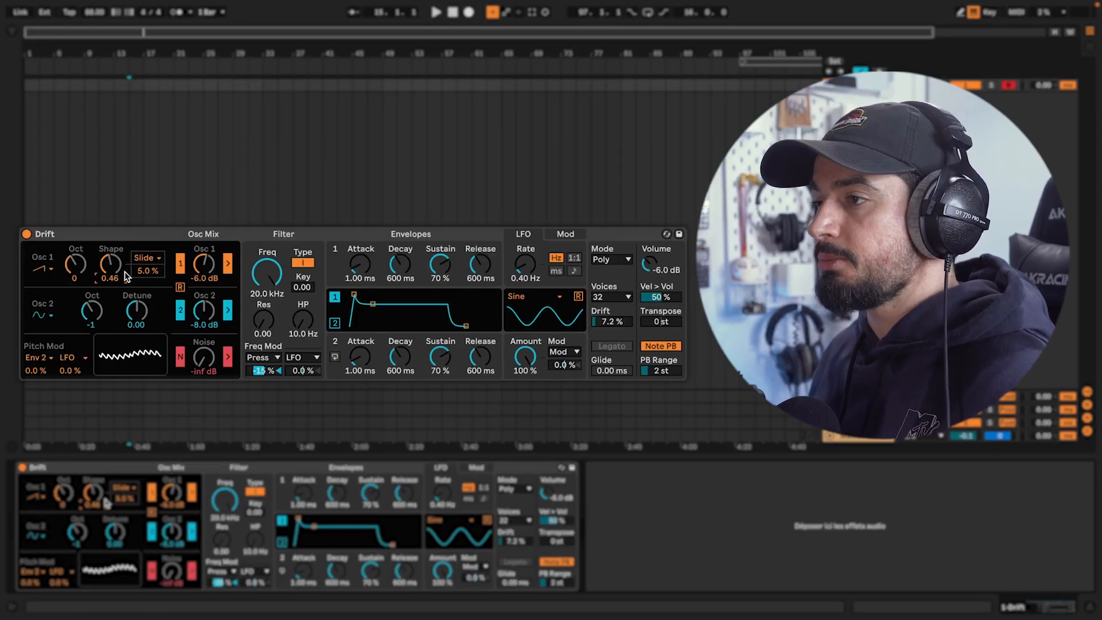
left_click(159, 256)
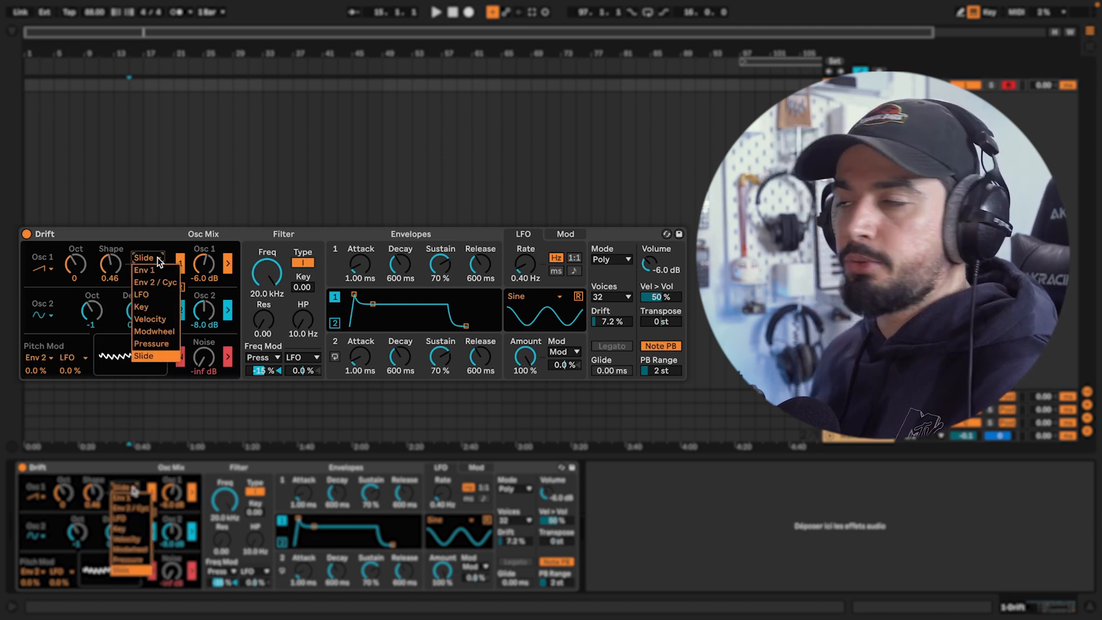
left_click(160, 269)
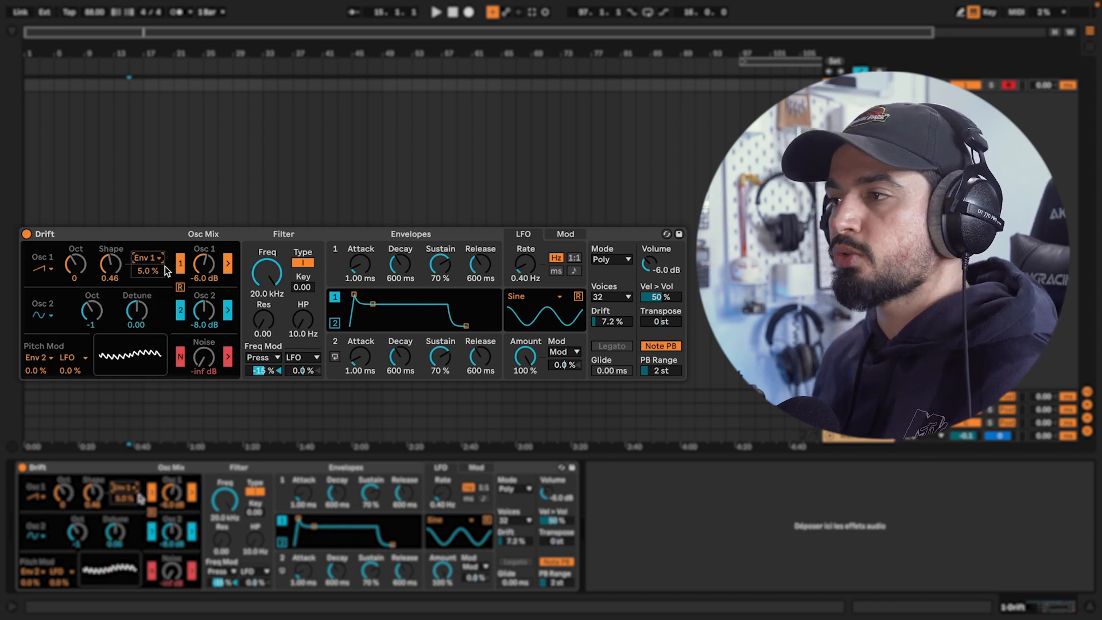
left_click_drag(158, 272, 158, 289)
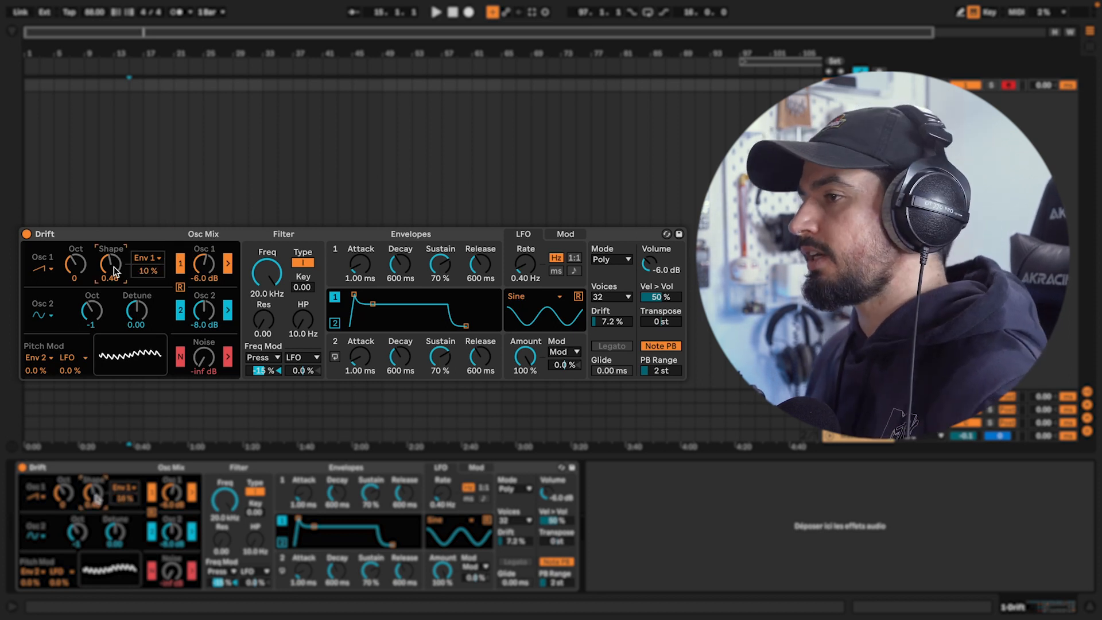
key("Delete")
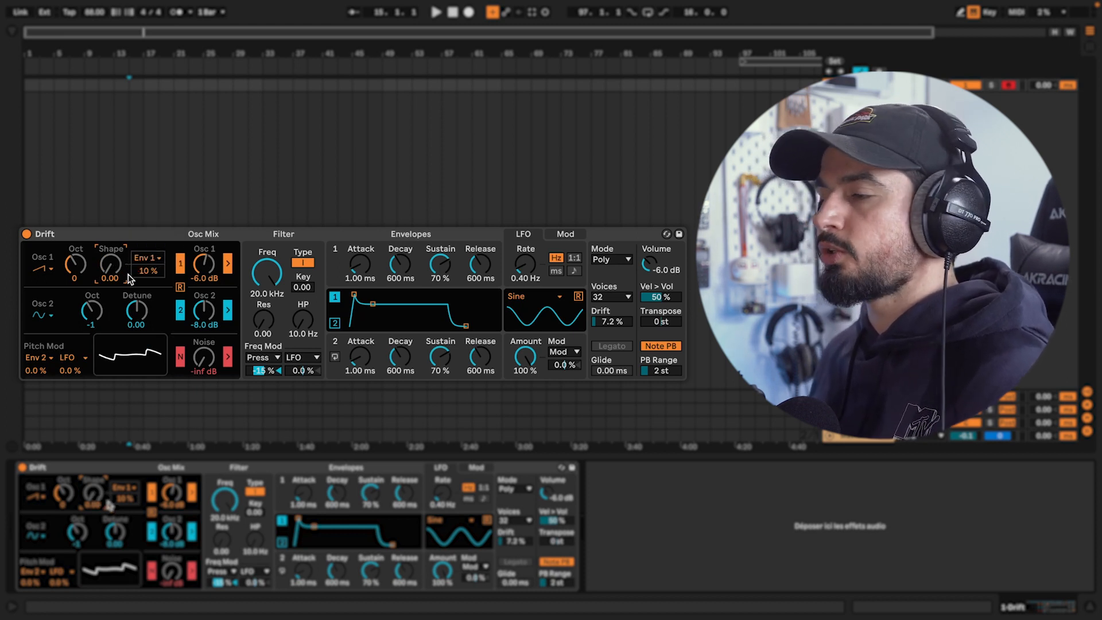
left_click_drag(109, 264, 109, 260)
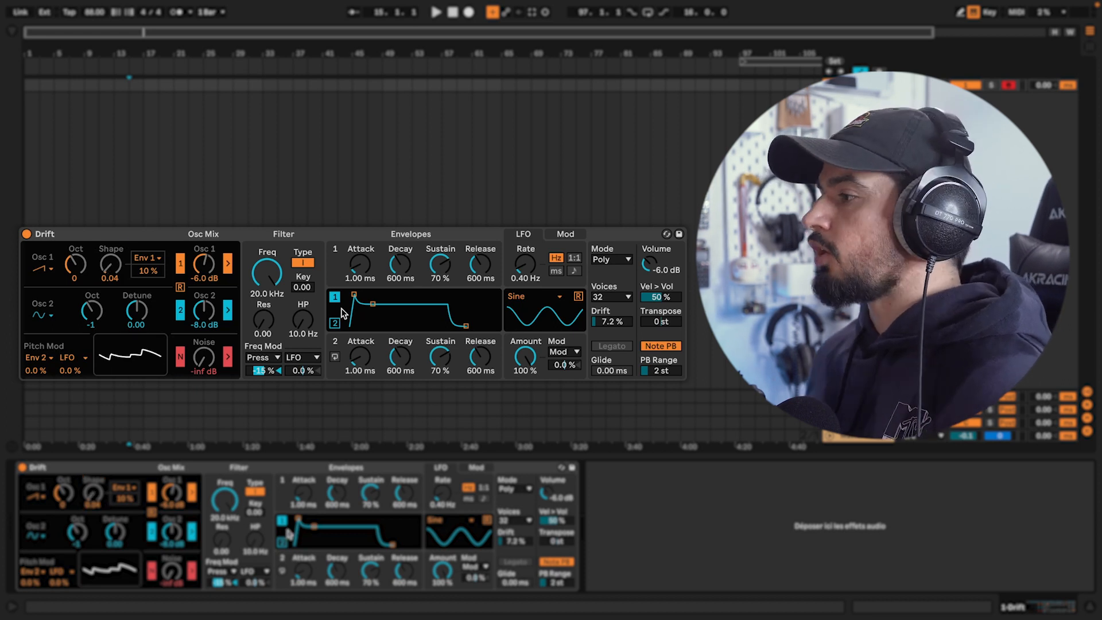
Step: Display envelope 2 and switch it to cycling mode
left_click(334, 323)
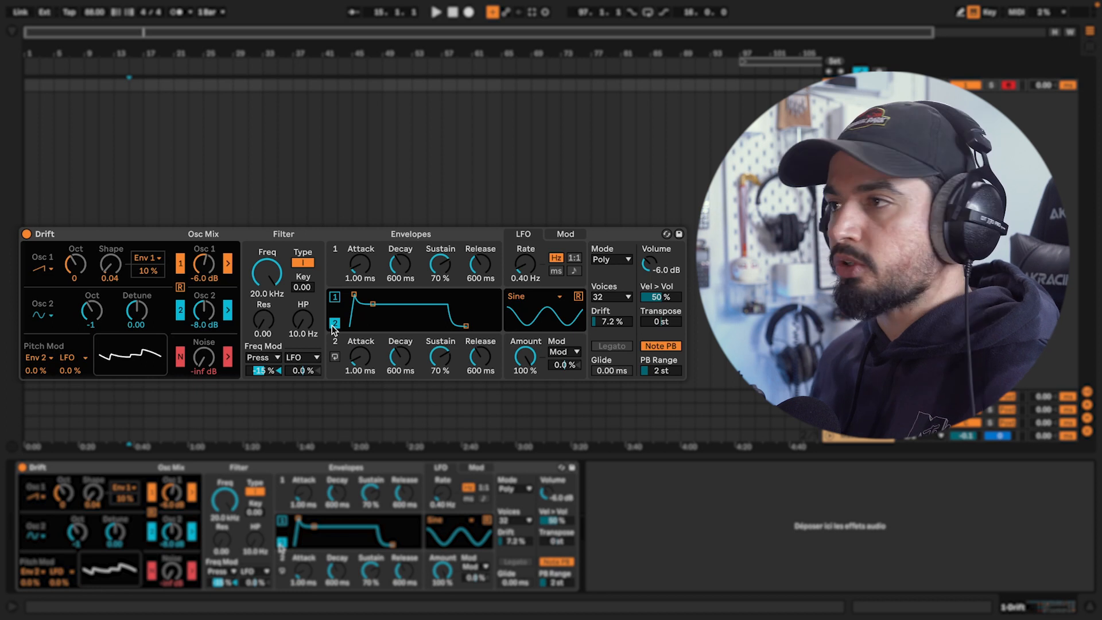
left_click(336, 357)
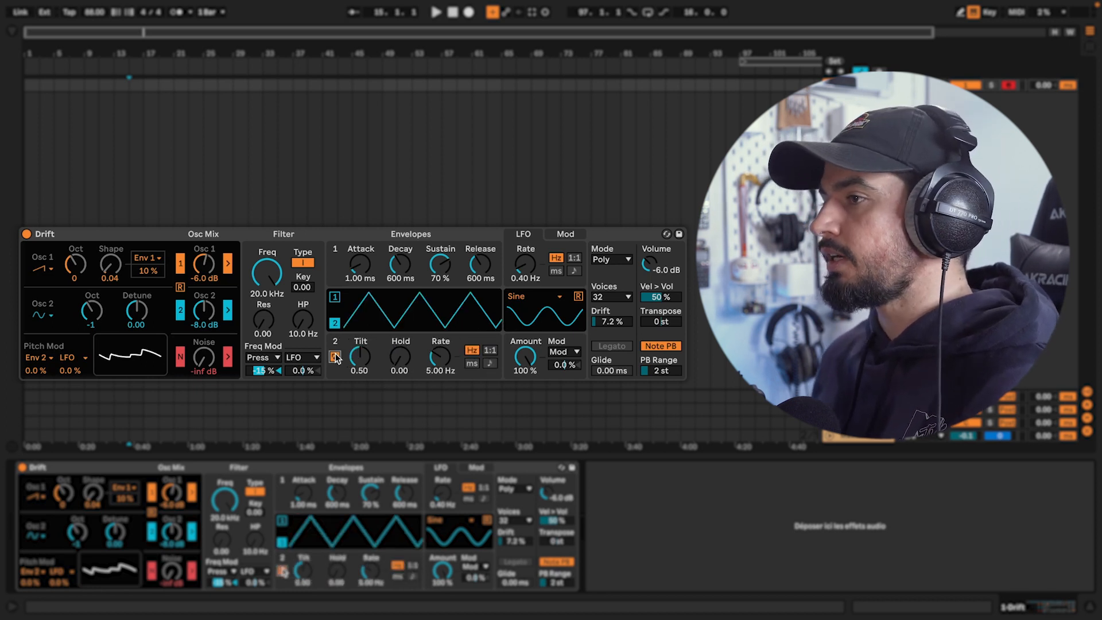
Step: Try out the Tilt, Hold and Rate controls of the cycling envelope and reset each to its default
left_click_drag(360, 356, 401, 287)
double_click(360, 357)
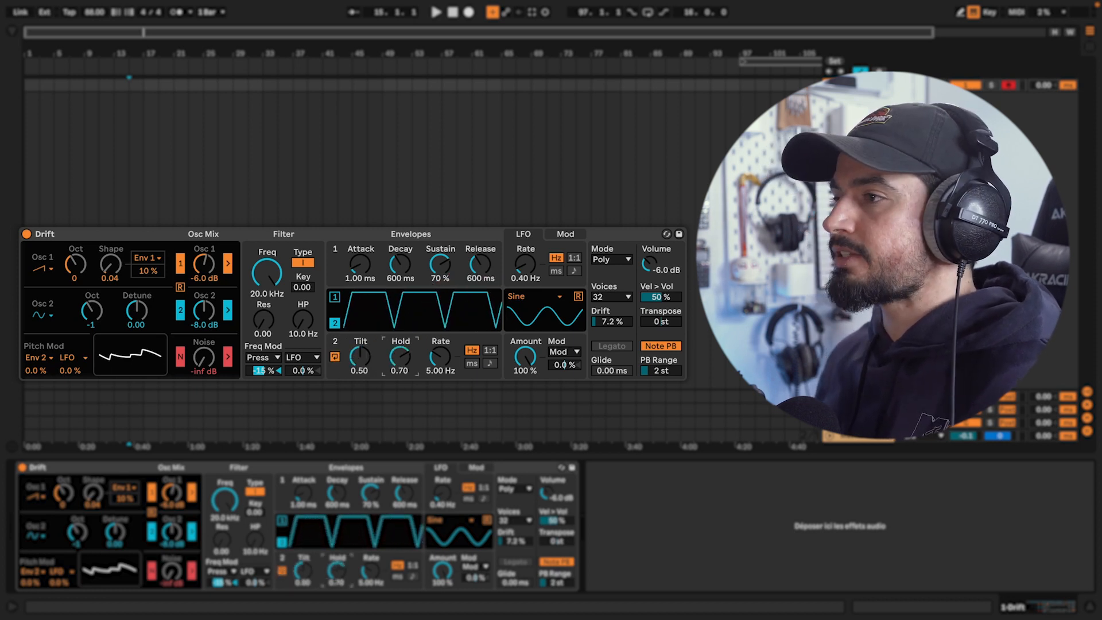
double_click(398, 360)
left_click(438, 360)
mouse_move(439, 360)
left_mouse_down()
mouse_move(439, 287)
mouse_move(439, 413)
mouse_move(438, 339)
left_mouse_up()
double_click(438, 361)
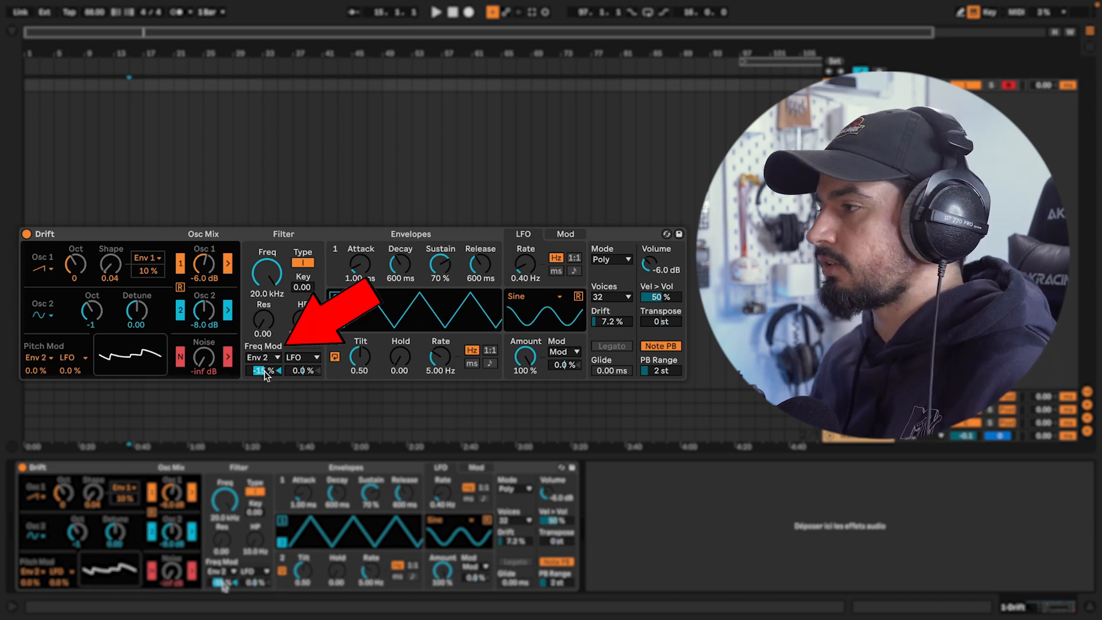
Step: Set the filter frequency modulation by Env 2 to 100 % and the filter's key tracking to 1.00
left_click_drag(265, 376, 266, 313)
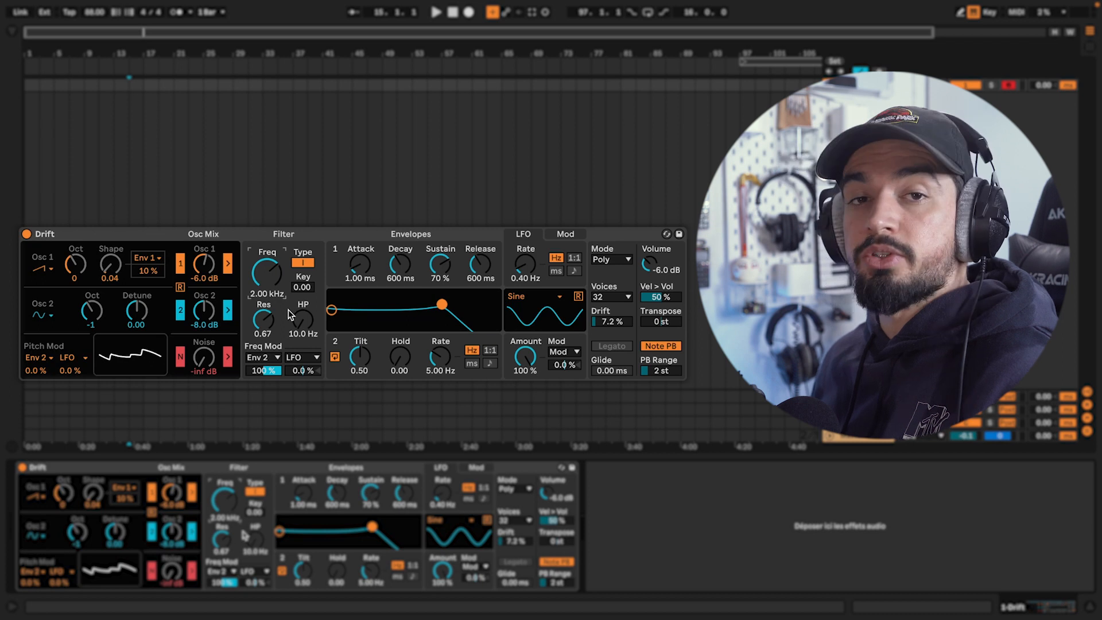
left_click_drag(301, 286, 300, 245)
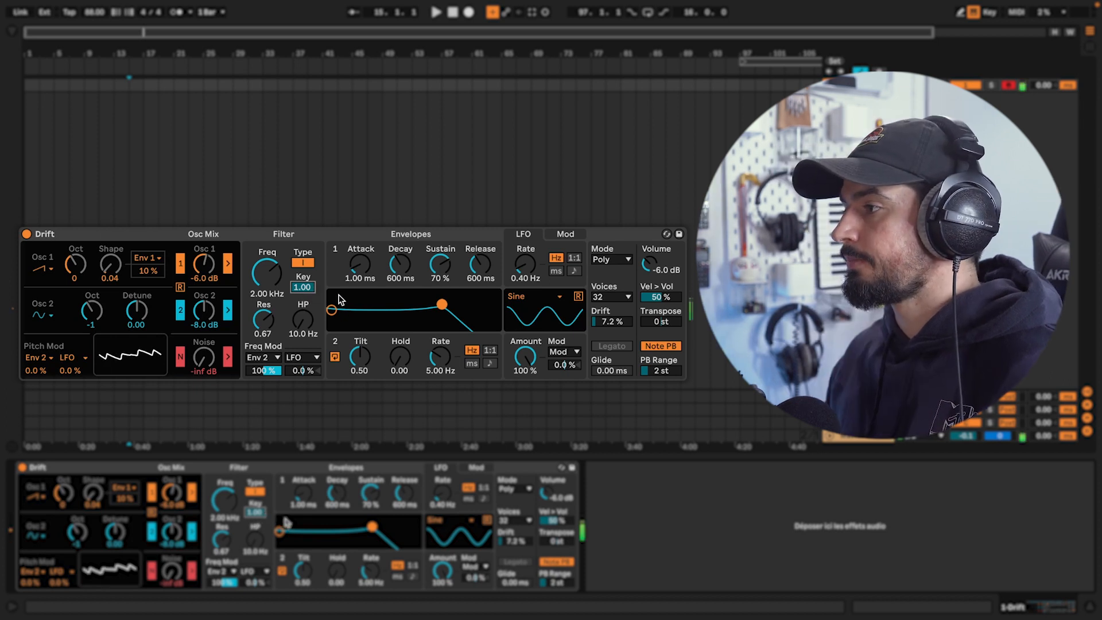
Step: Set the filter to 3.10 kHz with a resonance of 0.92, and raise the cycling envelope's rate to 40.9 Hz
mouse_move(268, 275)
left_mouse_down()
mouse_move(268, 302)
mouse_move(268, 273)
left_mouse_up()
left_click_drag(264, 317, 266, 322)
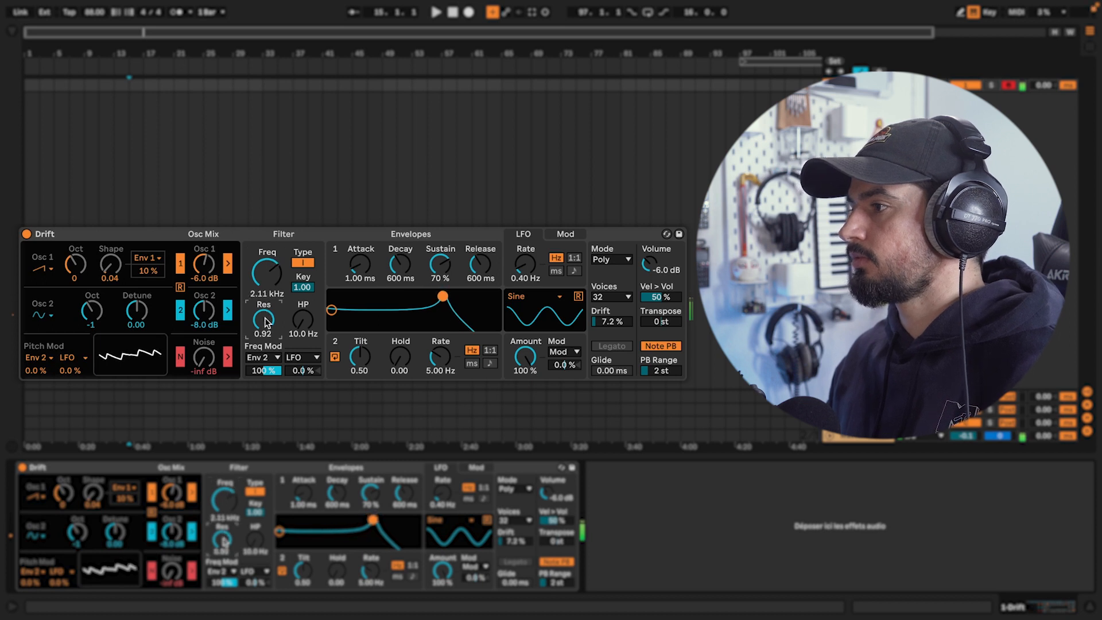
double_click(298, 288)
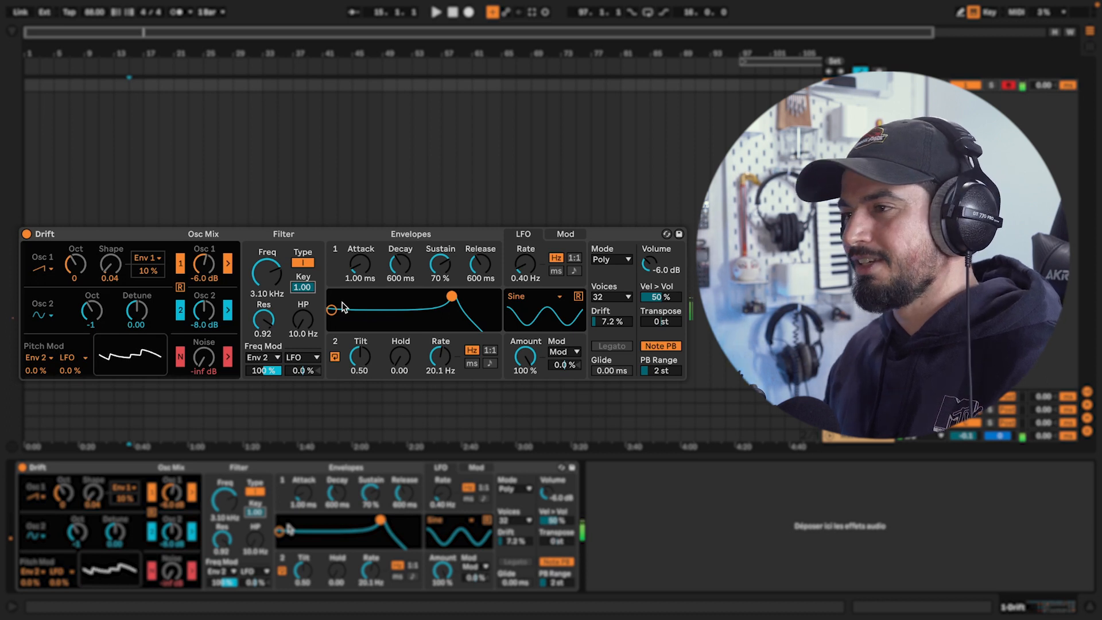
left_click_drag(432, 359, 432, 327)
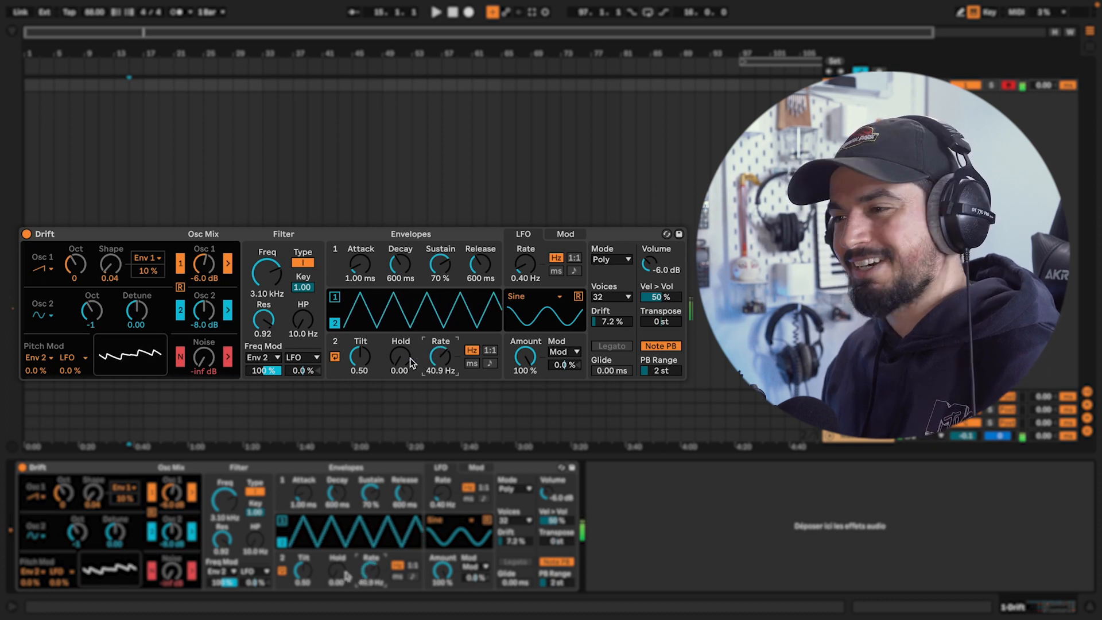
Step: Compare filter types I and II, leave the filter on type II, and set its high-pass to 10.0 Hz
left_click(301, 264)
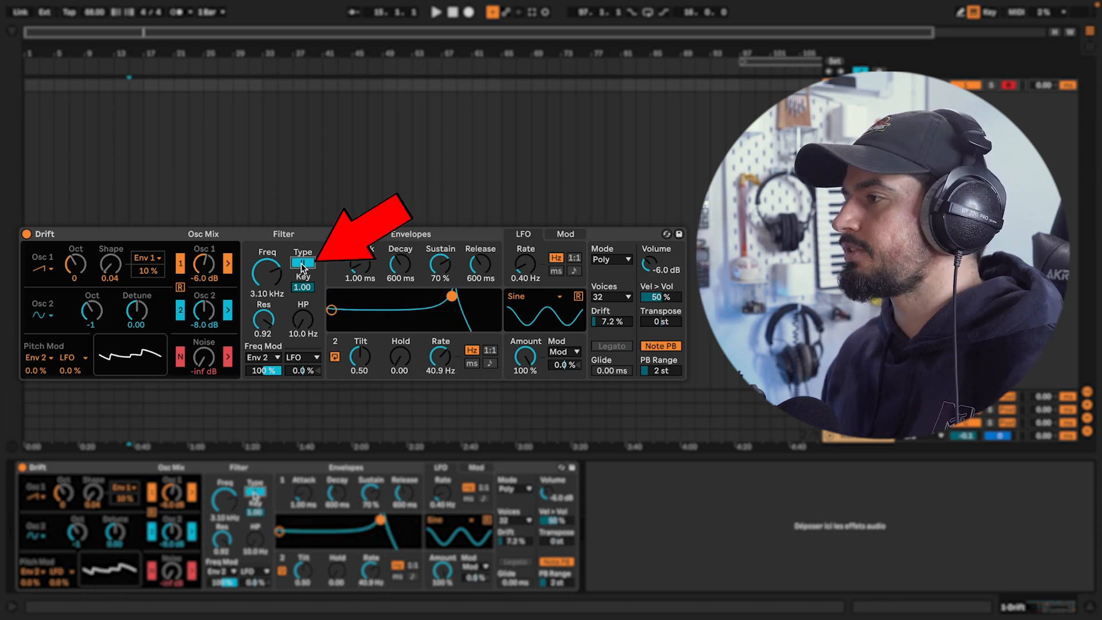
left_click(302, 264)
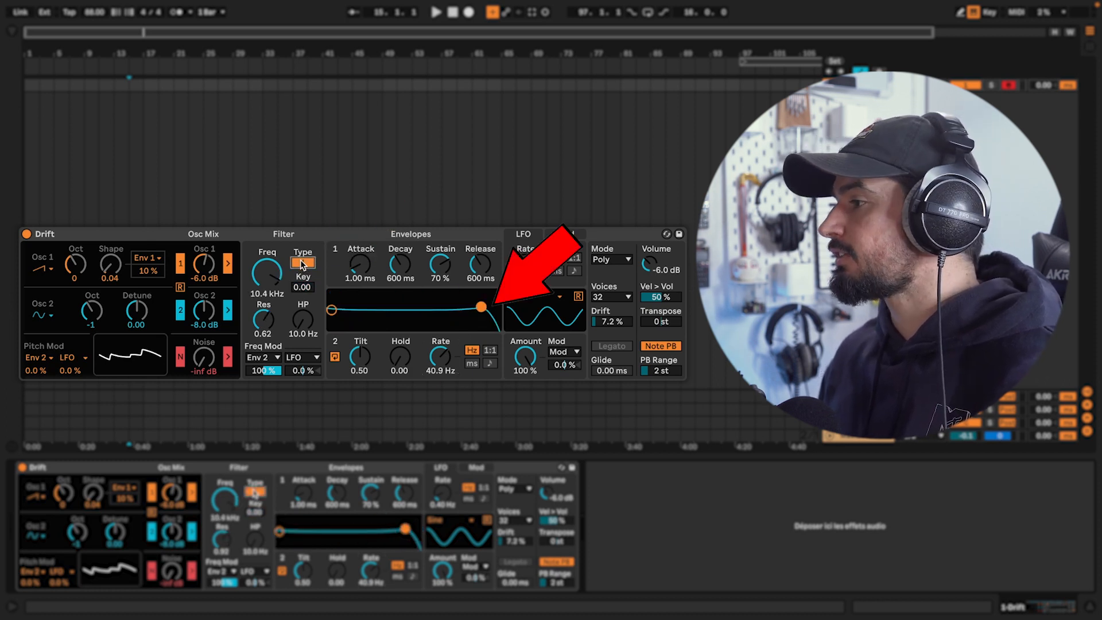
left_click(300, 264)
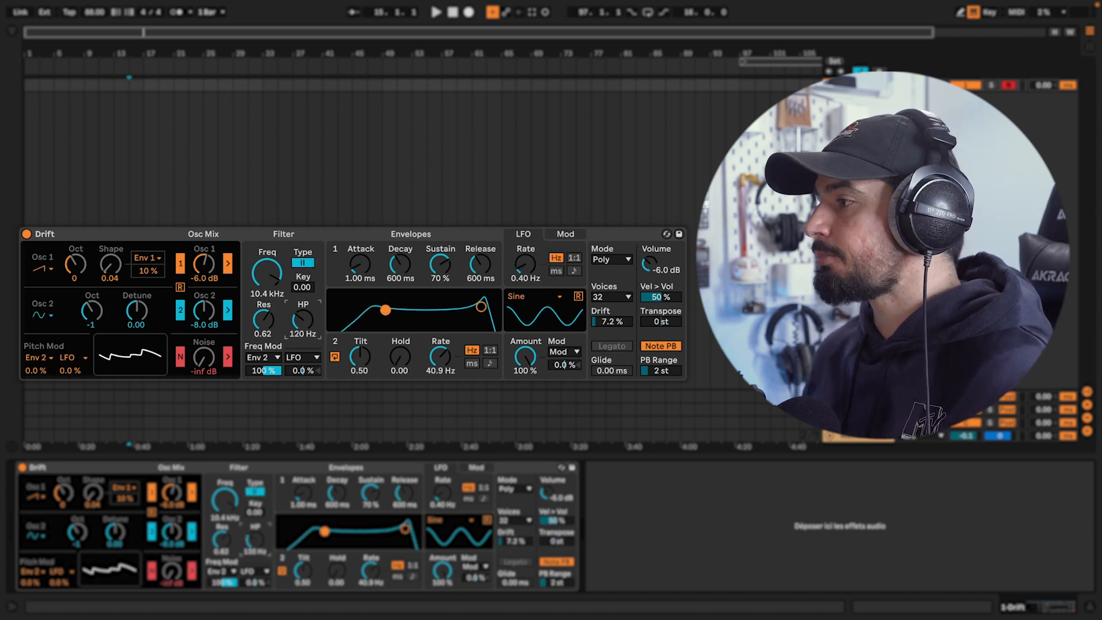
mouse_move(304, 321)
left_mouse_down()
mouse_move(304, 281)
mouse_move(303, 322)
left_mouse_up()
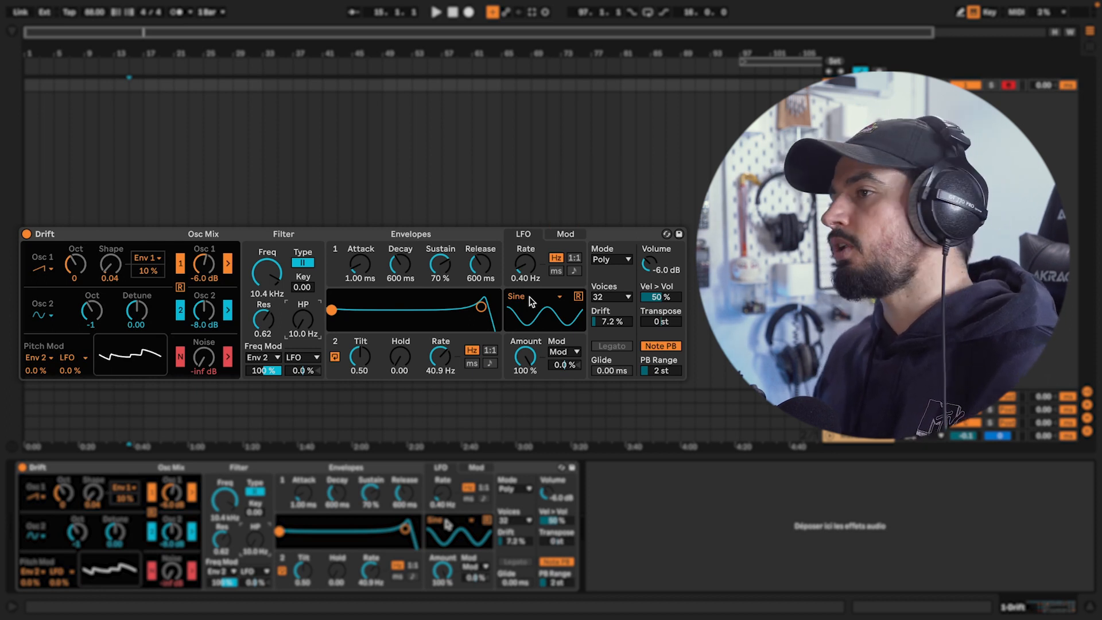
Step: Examine the LFO's modulation sources along with the voice mode, voice count and Drift settings
left_click(566, 351)
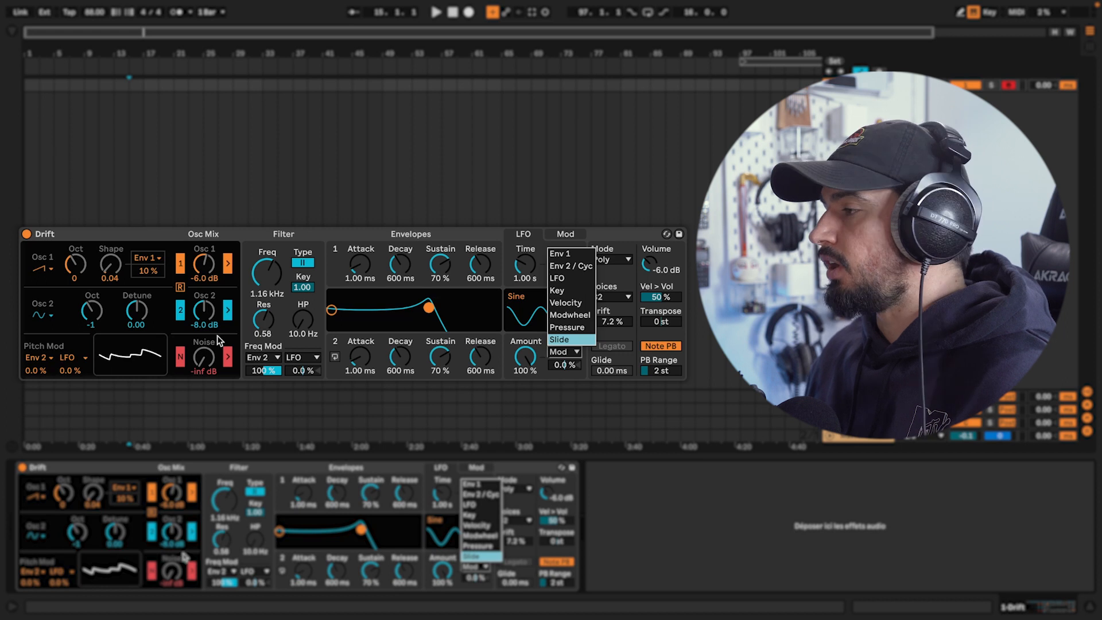
key("Escape")
left_click(613, 261)
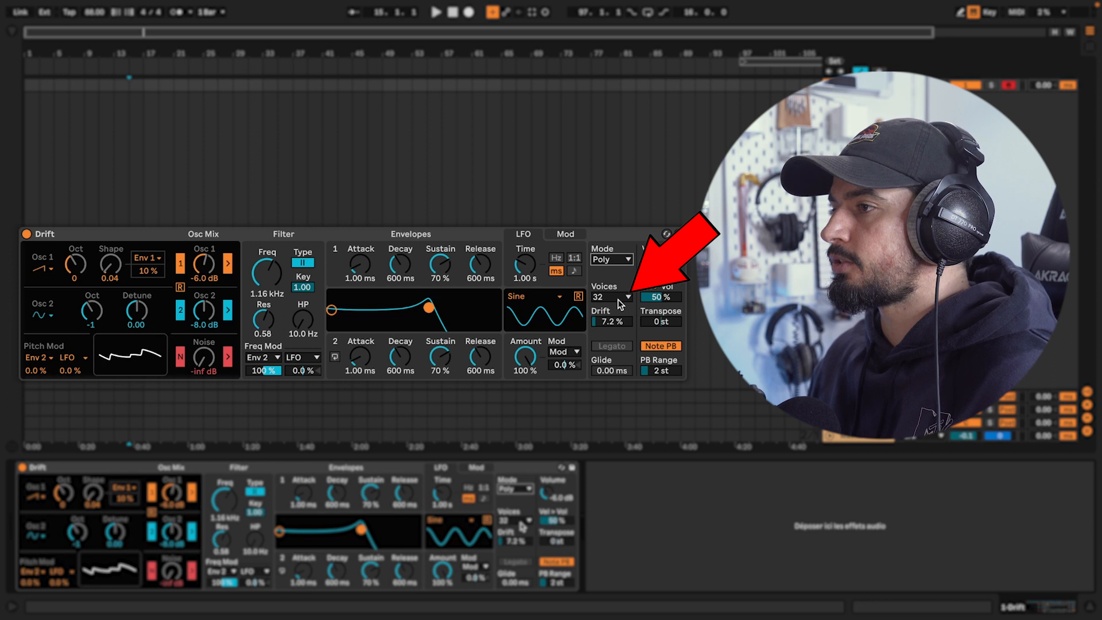
left_click(618, 298)
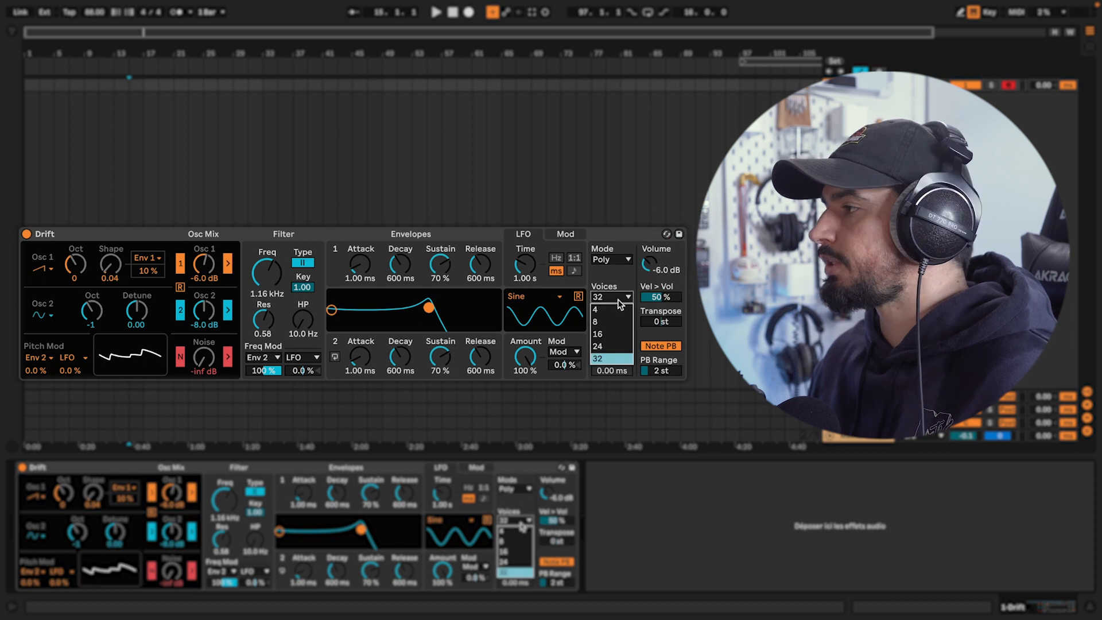
key("Escape")
left_click(620, 321)
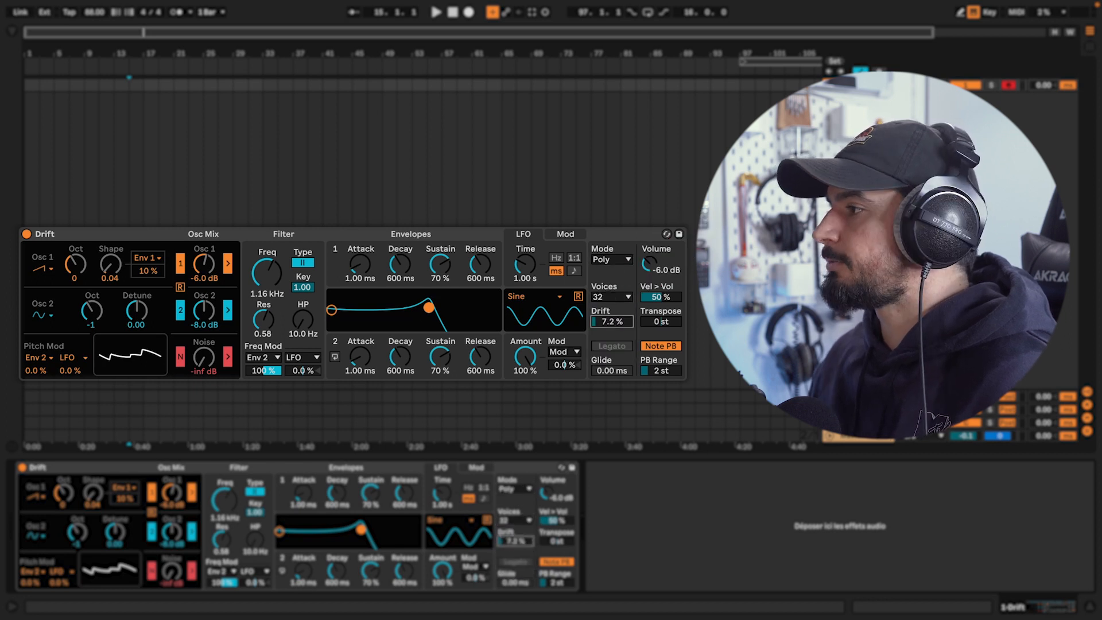
Step: Set the voice mode to Unison and the Drift amount to 65 %, comparing it with 0 %
left_click(608, 260)
left_click(613, 312)
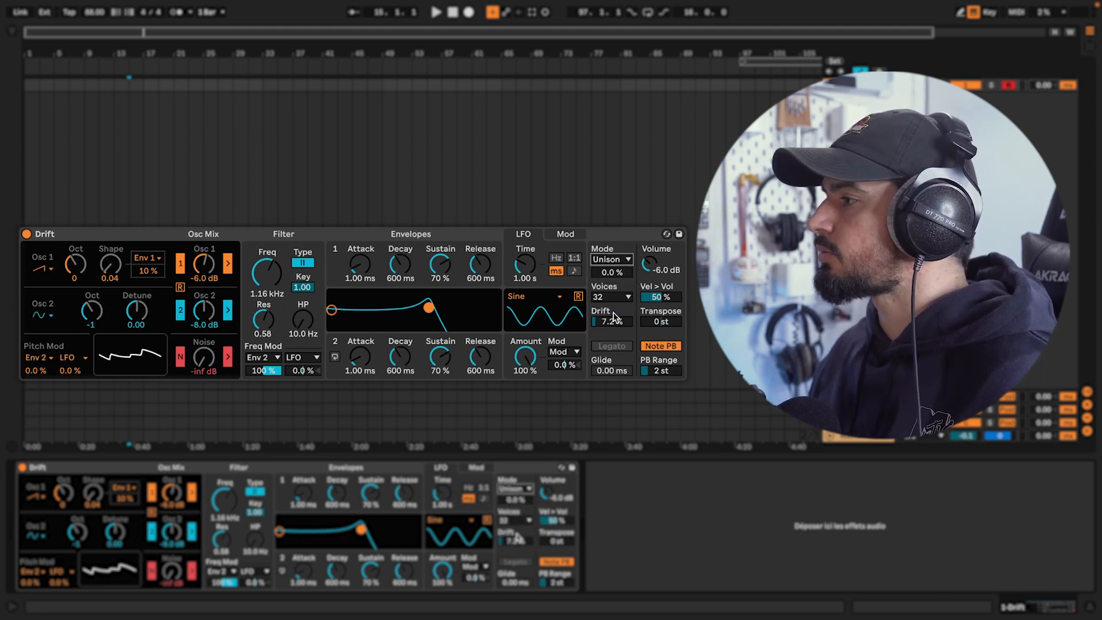
mouse_move(611, 324)
left_mouse_down()
mouse_move(611, 285)
mouse_move(617, 331)
left_mouse_up()
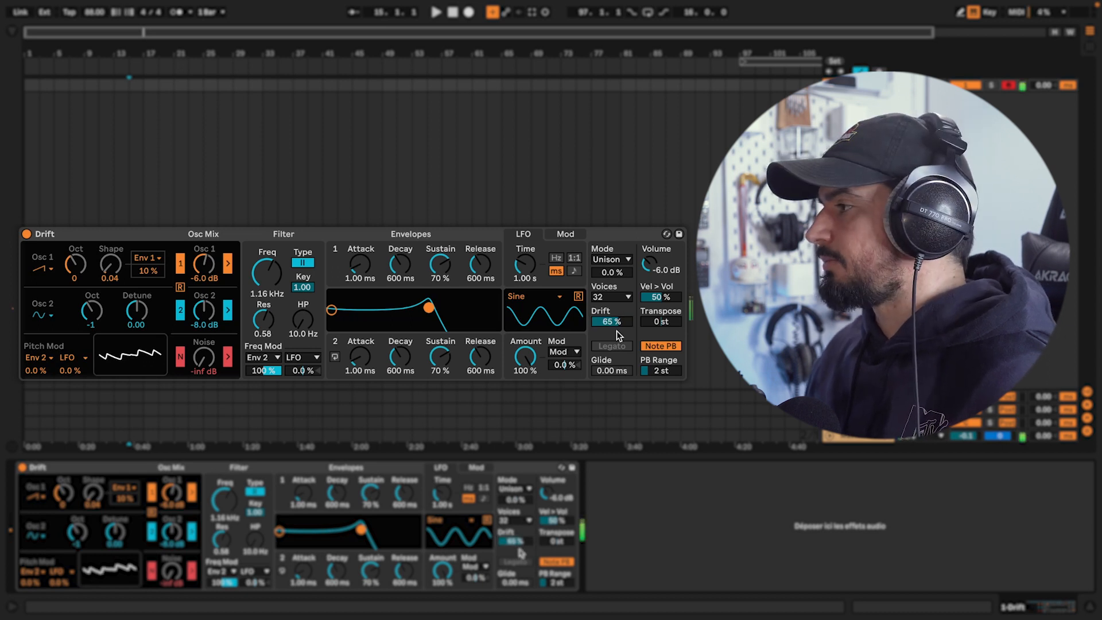
left_click_drag(622, 323, 621, 379)
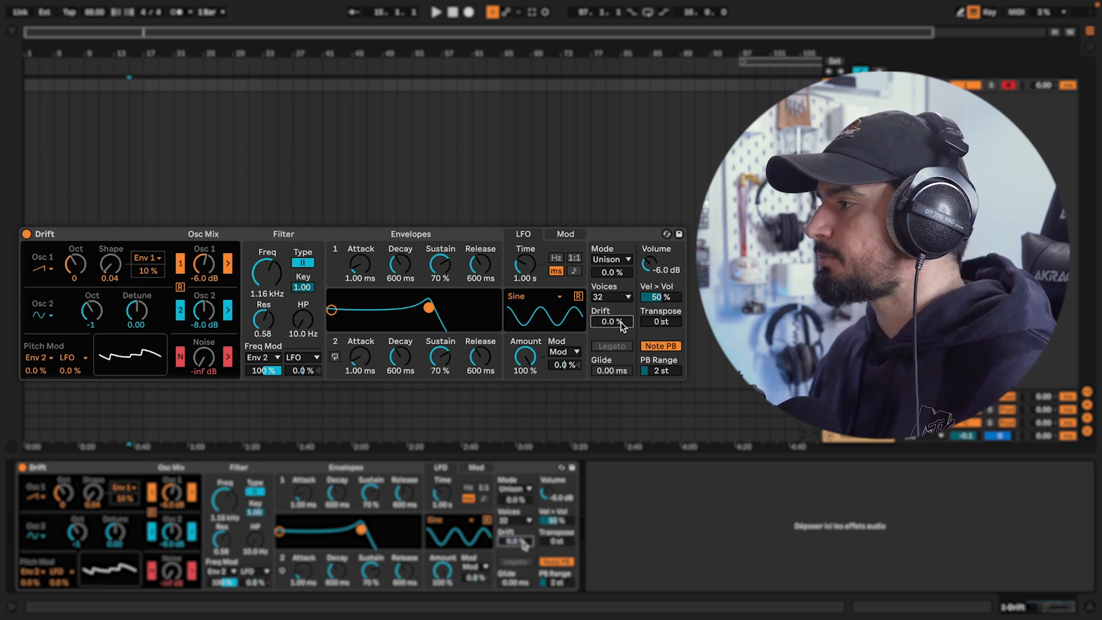
left_click_drag(622, 322, 622, 282)
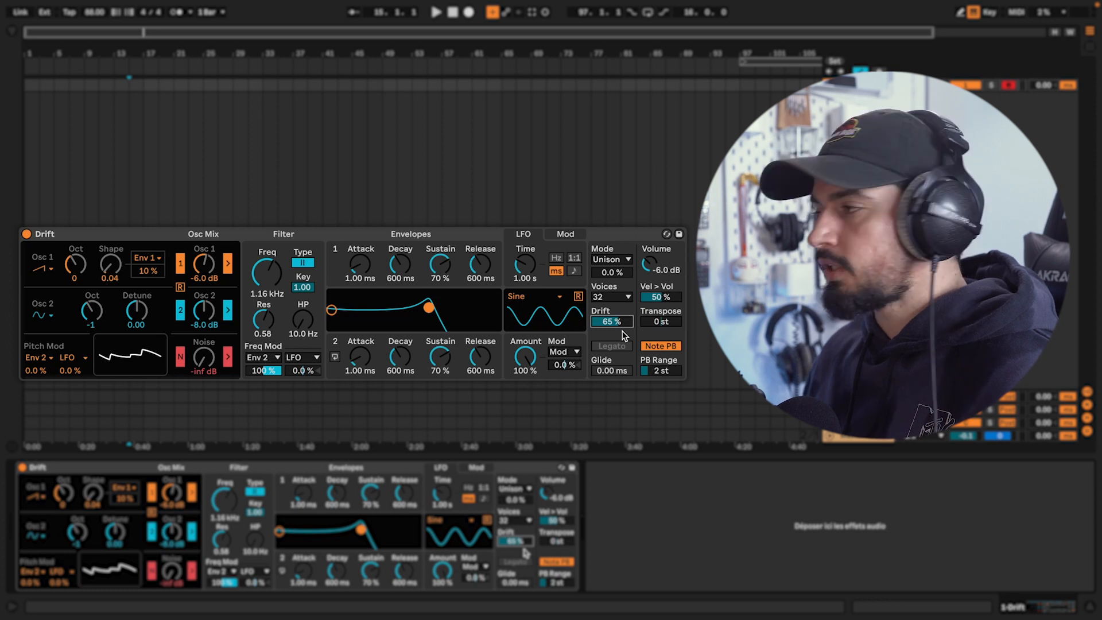
Step: Change the voice mode to Mono and enable Legato
left_click(614, 260)
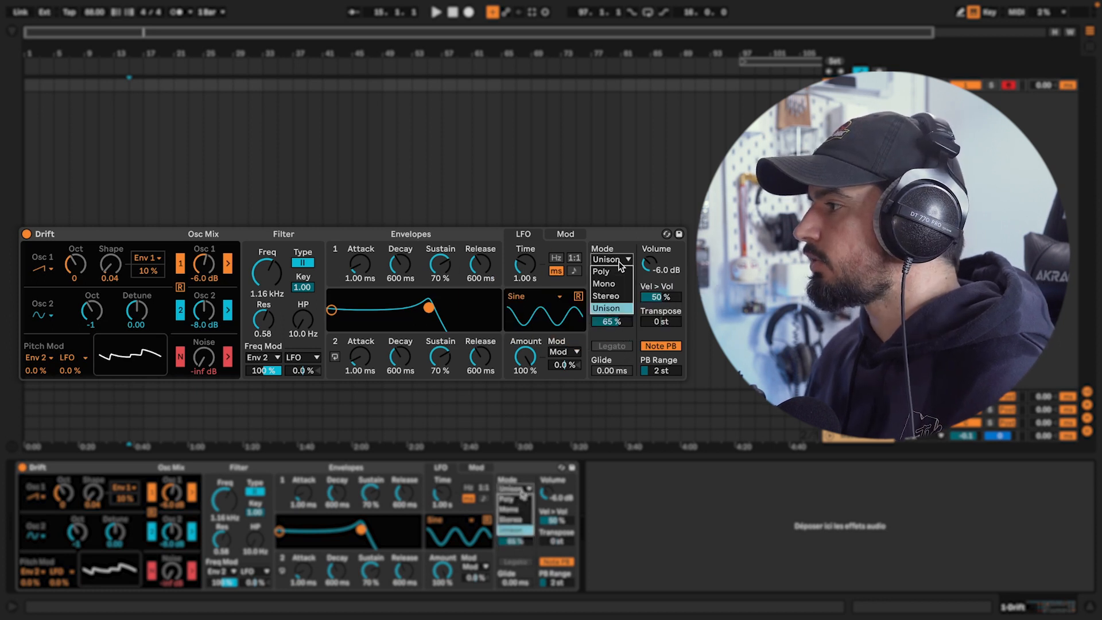
left_click(612, 283)
left_click(617, 345)
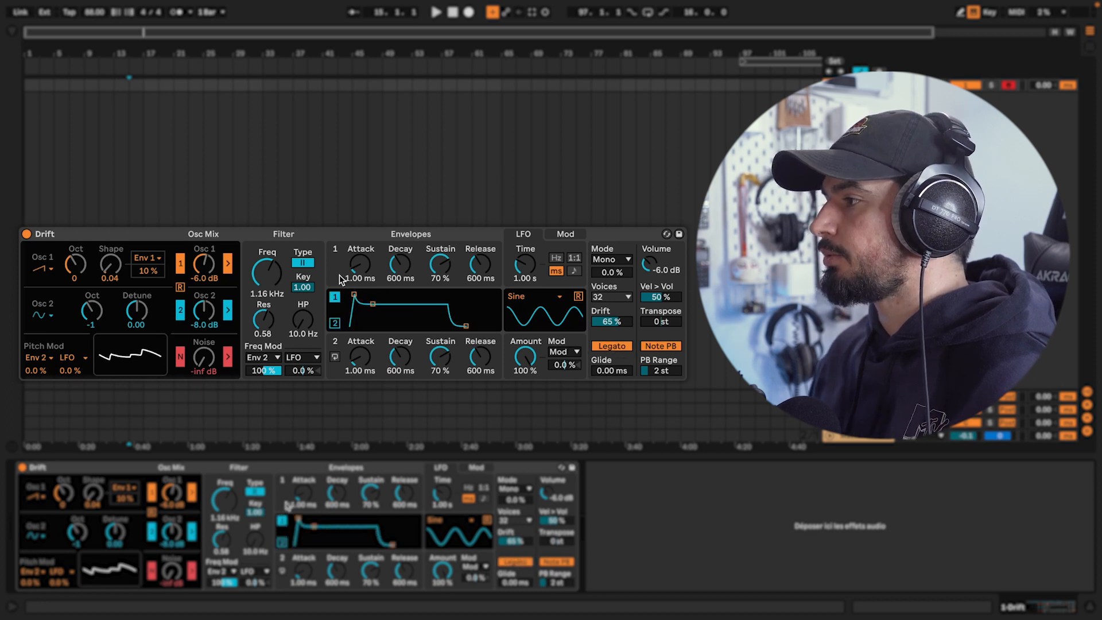
Step: Lengthen envelope 1's attack to 2.37 s and compare the sound with Legato off and on
mouse_move(361, 265)
left_mouse_down()
mouse_move(361, 224)
mouse_move(357, 270)
left_mouse_up()
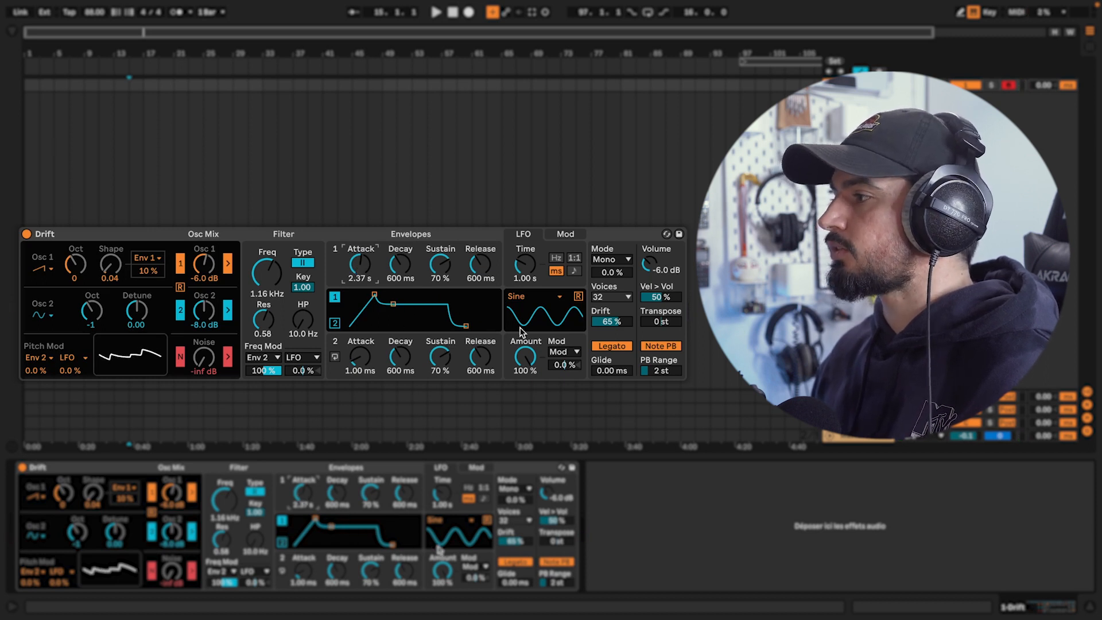
left_click(606, 349)
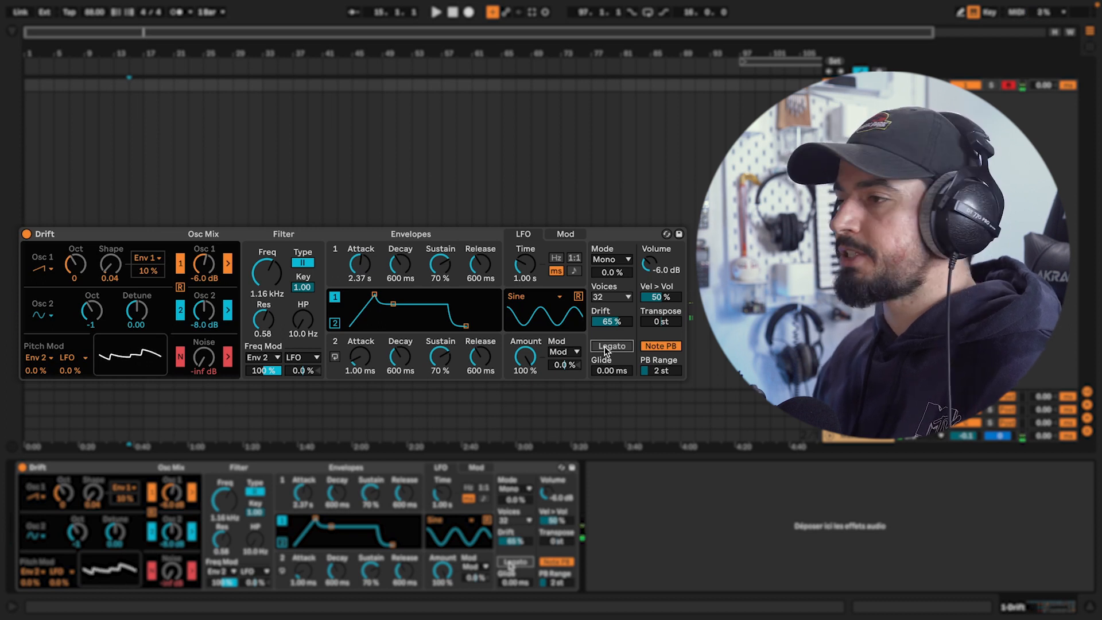
left_click(607, 346)
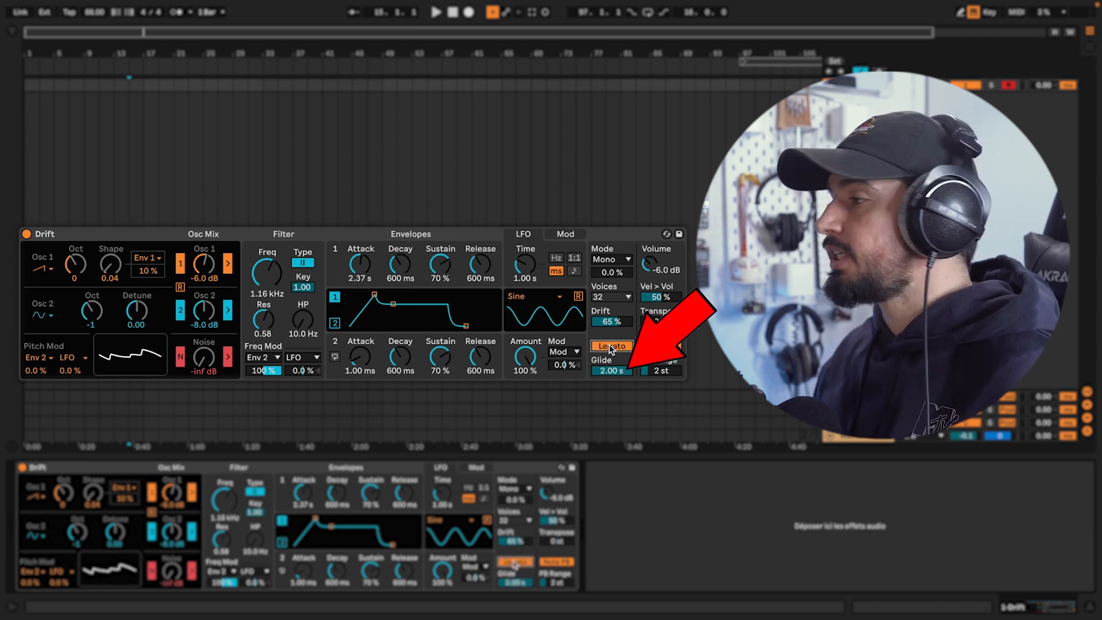
Step: Shorten envelope 1's attack to 7.72 ms and set the Glide time to 337 ms
mouse_move(356, 269)
left_mouse_down()
mouse_move(355, 310)
mouse_move(357, 272)
left_mouse_up()
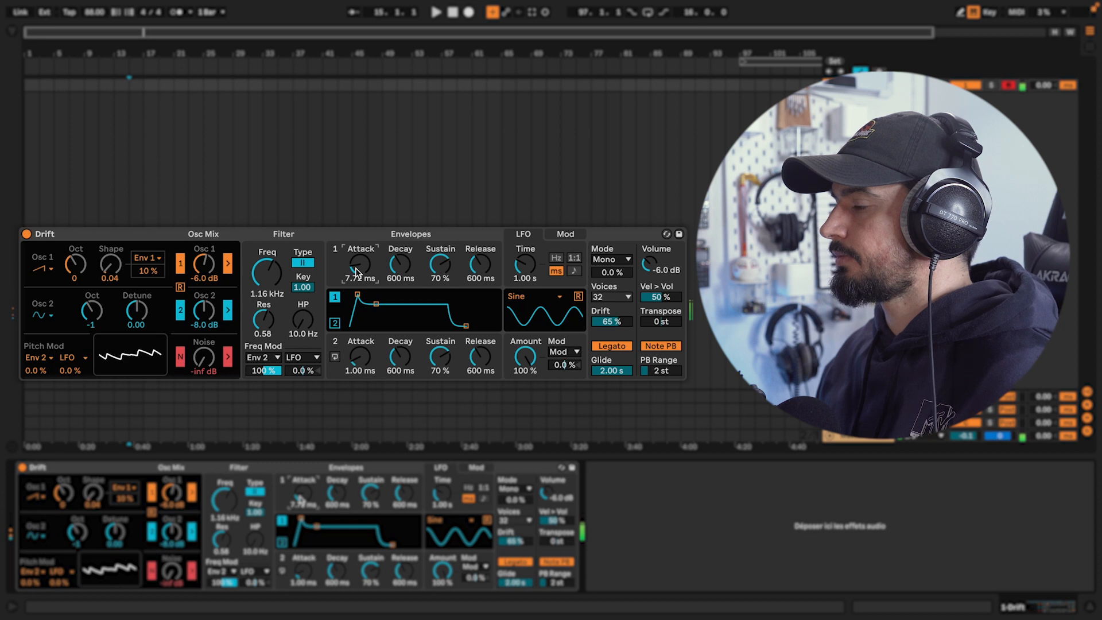
left_click_drag(620, 372, 621, 425)
left_click_drag(621, 378, 621, 344)
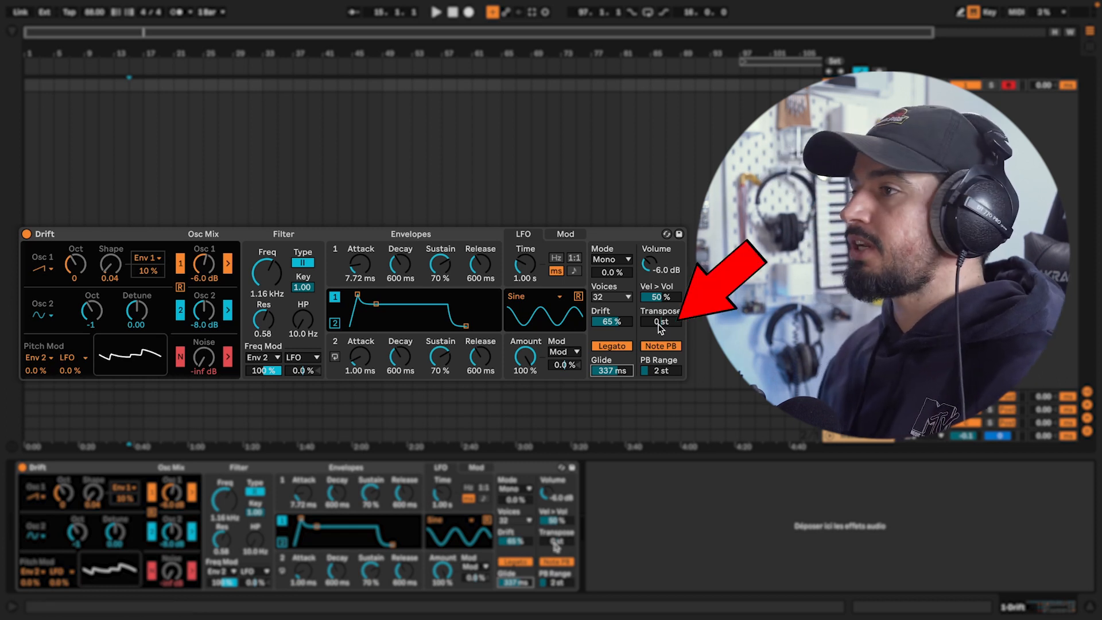
Step: Turn off per-note pitch bend (Note PB)
left_click(676, 348)
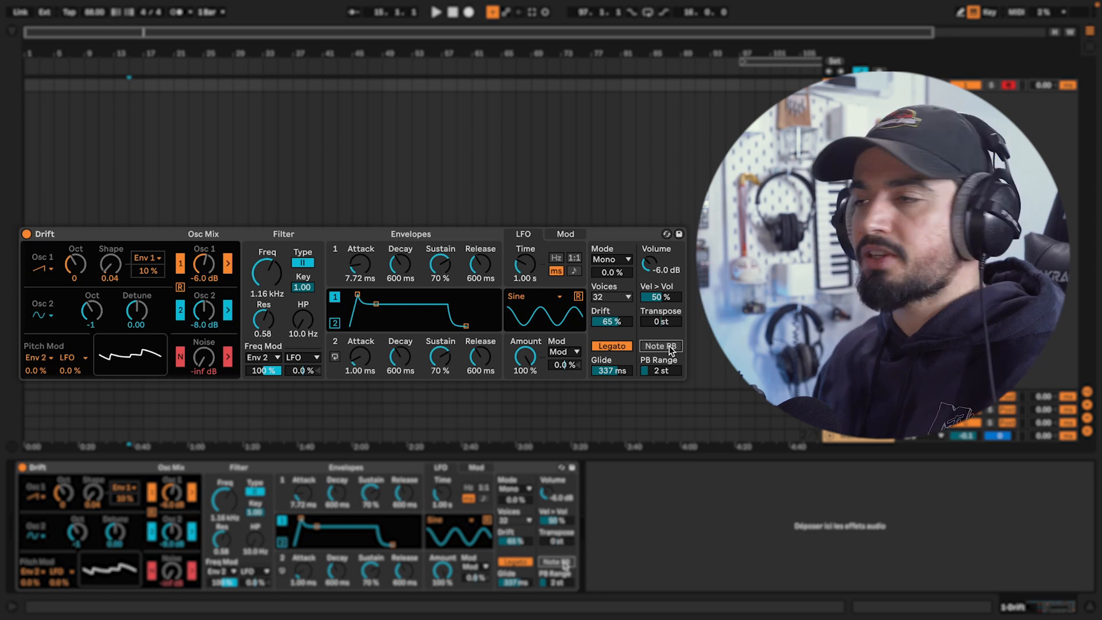